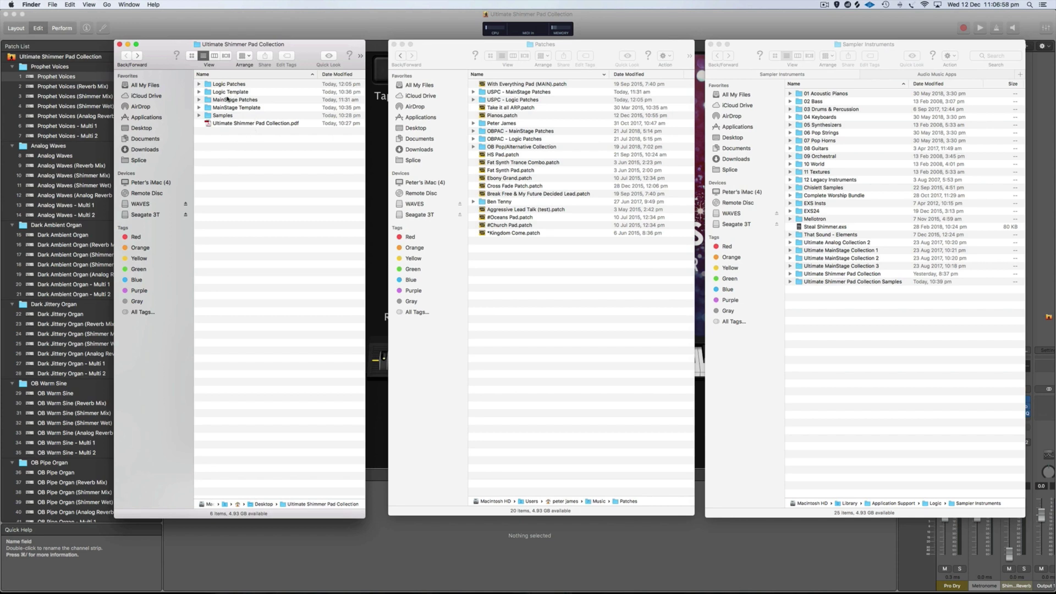
# Briefly preview the Logic Patches, Logic Template, MainStage Template and Samples folder contents.
pyautogui.click(199, 84)
pyautogui.click(198, 85)
pyautogui.click(200, 92)
pyautogui.click(199, 92)
pyautogui.click(200, 108)
pyautogui.click(200, 108)
pyautogui.click(199, 108)
pyautogui.click(200, 108)
pyautogui.click(199, 117)
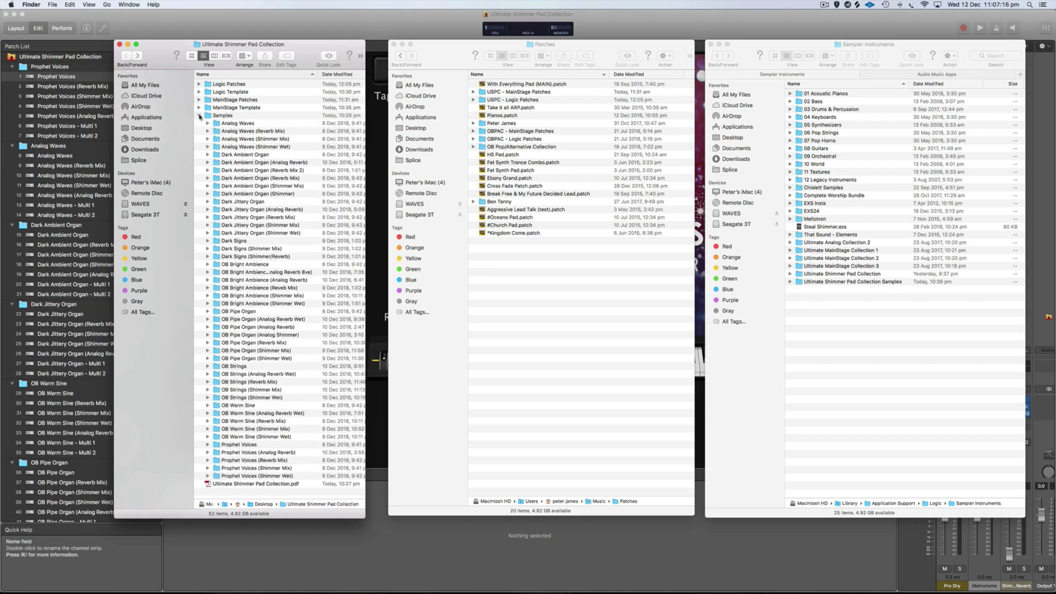
pyautogui.click(200, 116)
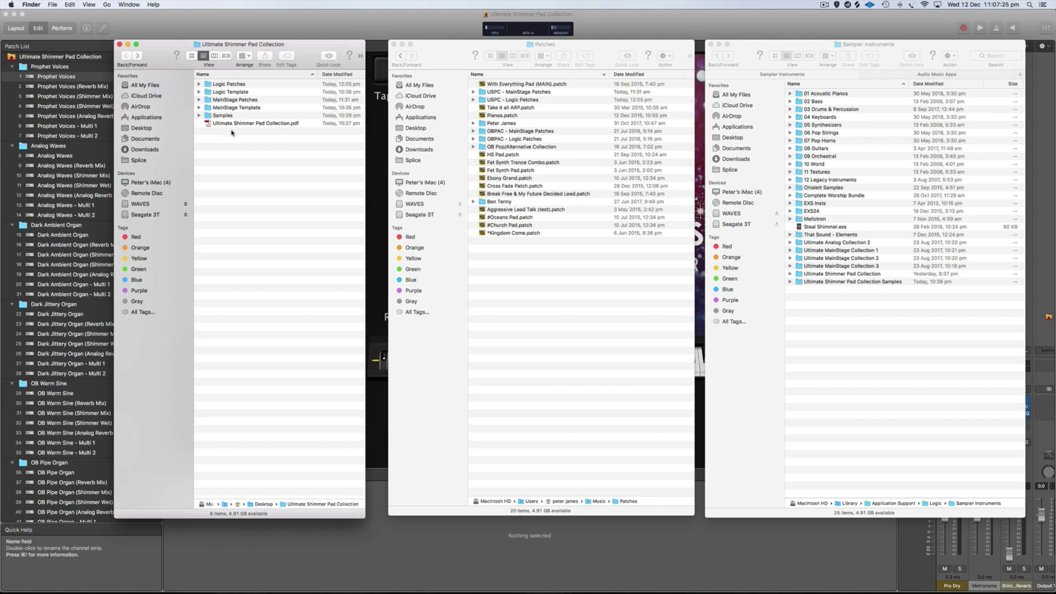
# Expand MainStage Template and Logic Template and select each one's Sampler Instruments folder.
pyautogui.click(200, 100)
pyautogui.click(200, 100)
pyautogui.click(199, 108)
pyautogui.click(237, 116)
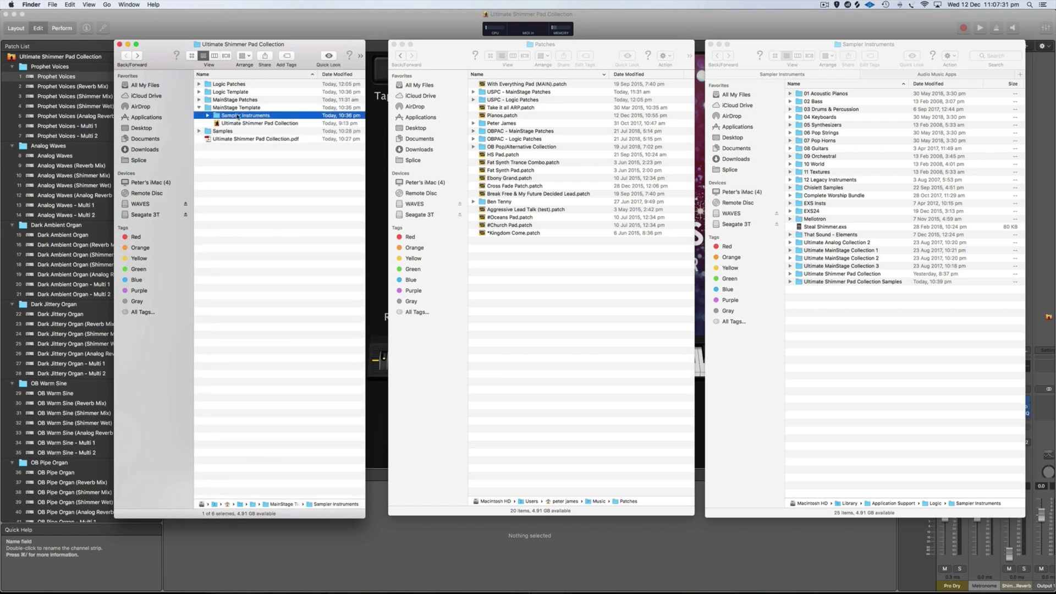
pyautogui.click(200, 92)
pyautogui.click(240, 101)
pyautogui.click(241, 131)
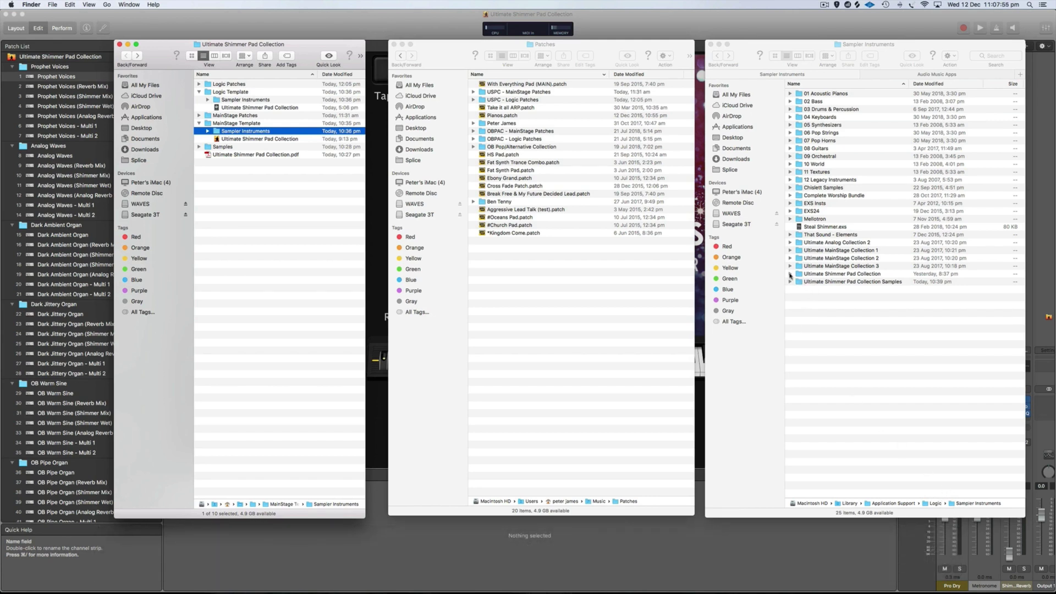
# Check the installed Ultimate Shimmer Pad Collection folder inside Logic's Sampler Instruments window.
pyautogui.rightClick(809, 303)
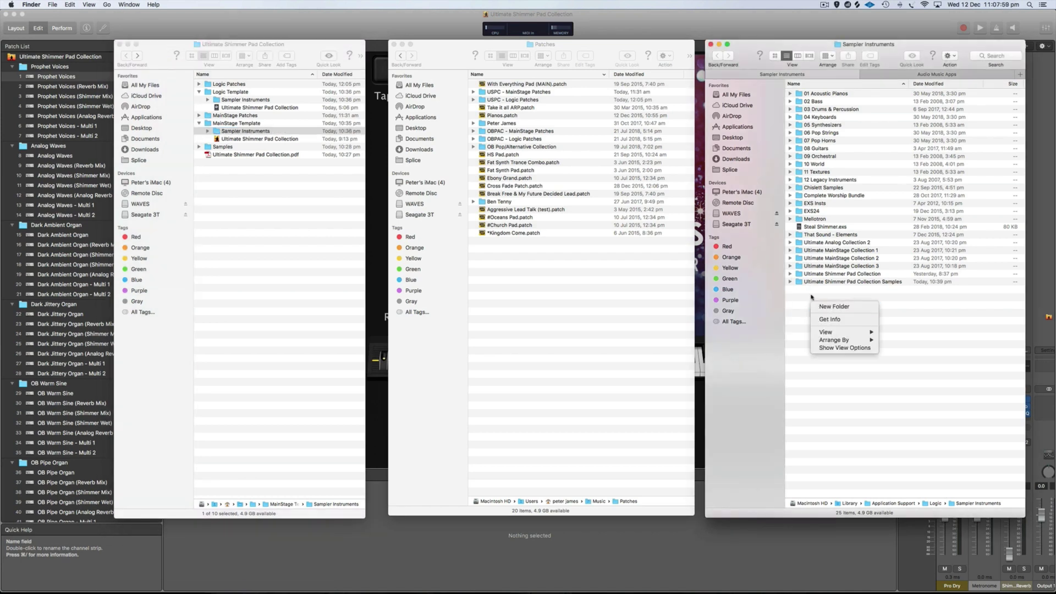
pyautogui.click(809, 296)
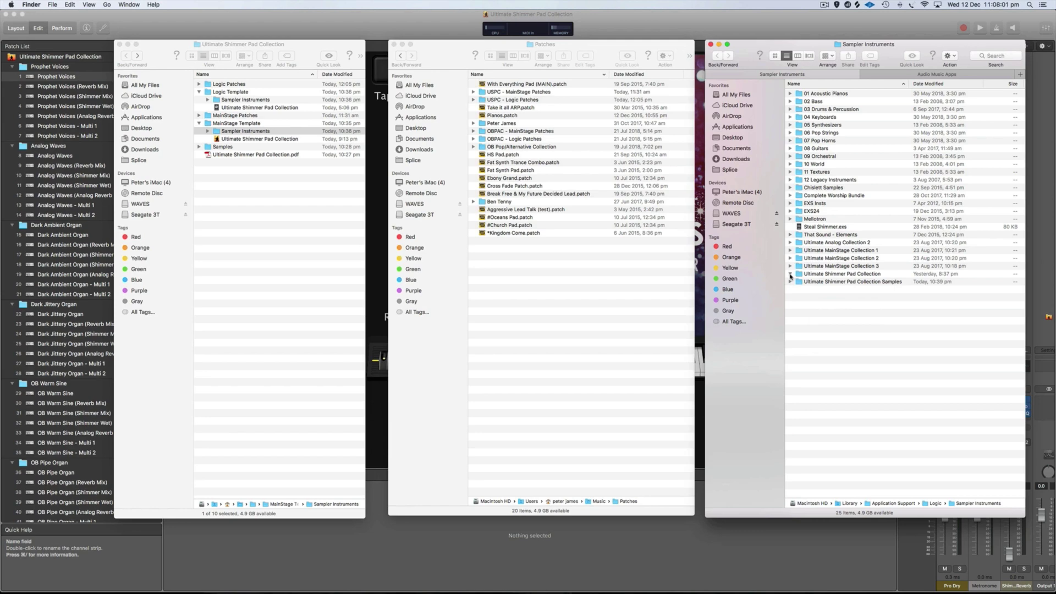
pyautogui.click(791, 274)
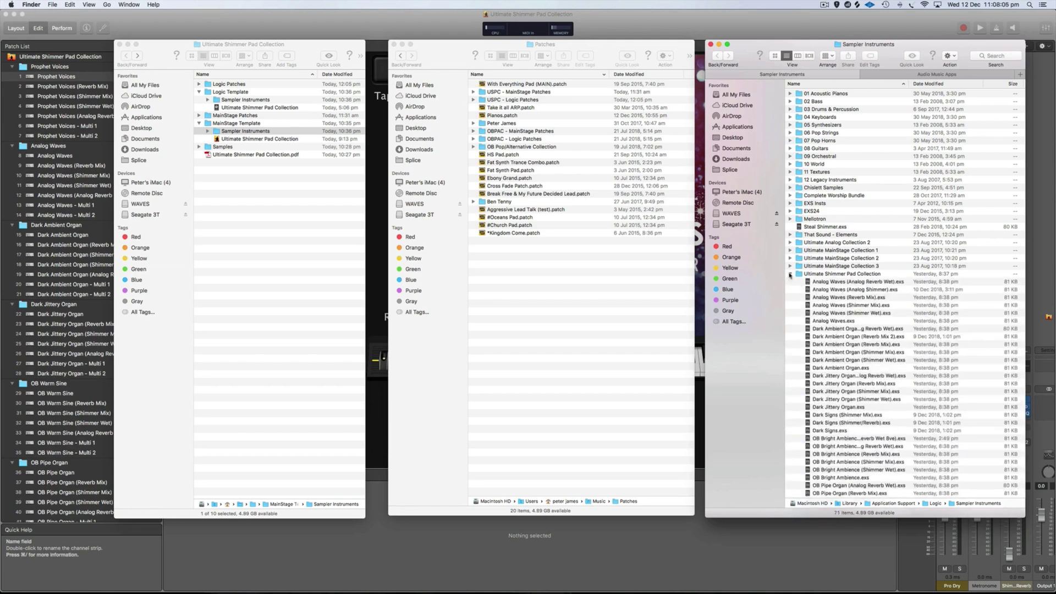
pyautogui.click(791, 274)
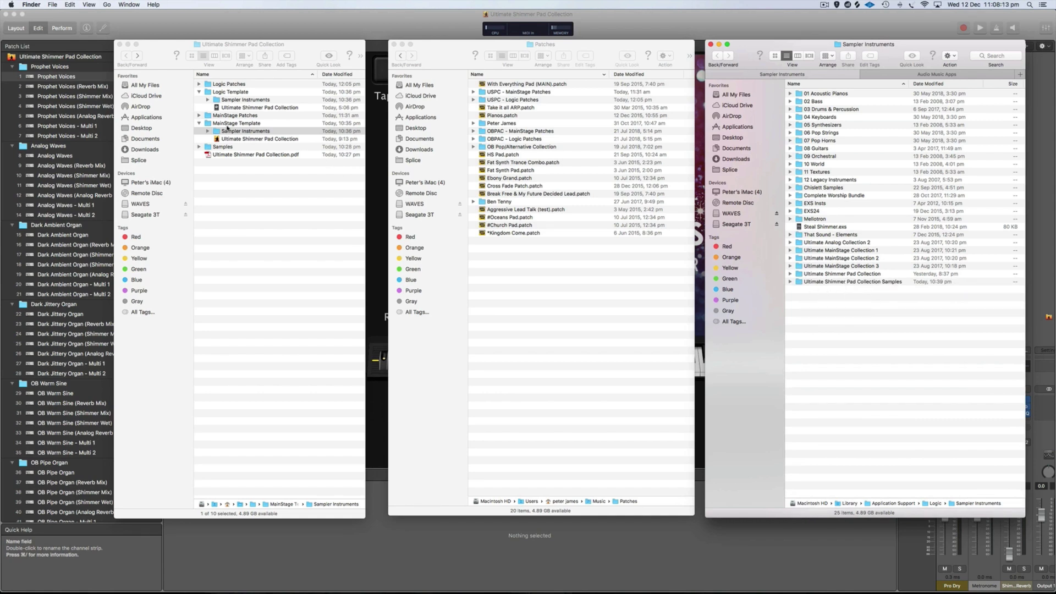
# Copy the 46 .exs files, down to Prophet Voices.exs, into Logic's Sampler Instruments.
pyautogui.click(206, 132)
pyautogui.click(207, 132)
pyautogui.click(252, 139)
pyautogui.scroll(-2, 264, 330)
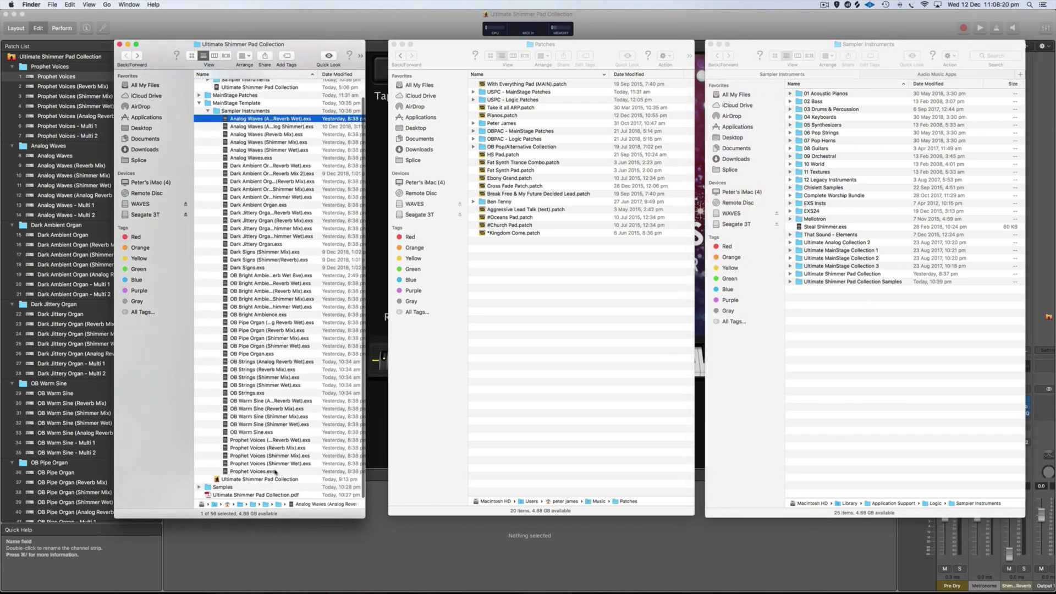
pyautogui.keyDown('shift'); pyautogui.click(276, 471); pyautogui.keyUp('shift')
pyautogui.moveTo(330, 290); pyautogui.dragTo(845, 276)
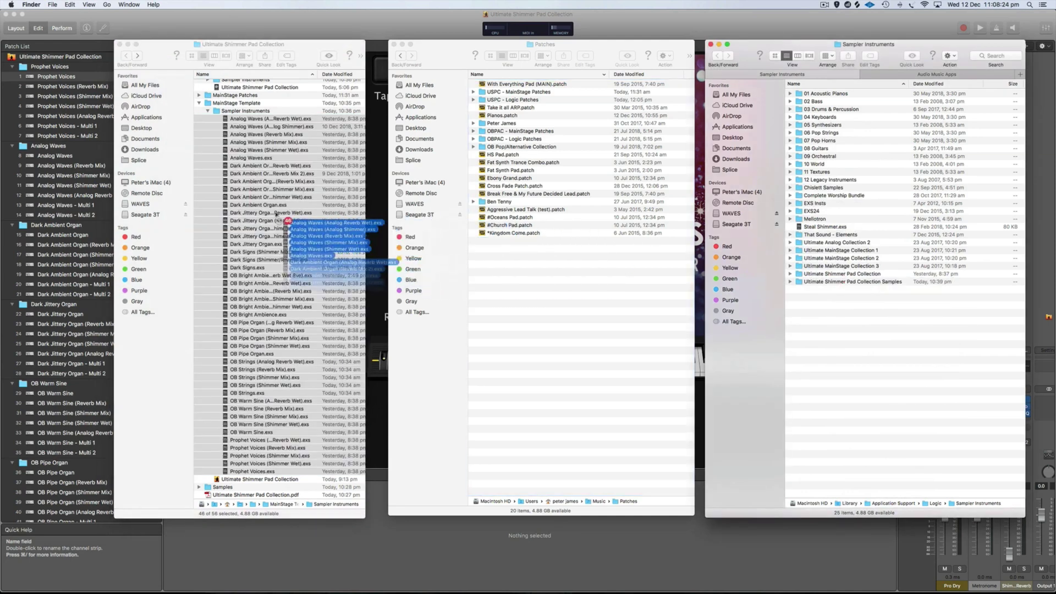
# Copy the 46 sample folders, Analog Waves through Prophet Voices (Shimmer Wet), into Sampler Instruments.
pyautogui.click(208, 113)
pyautogui.click(208, 113)
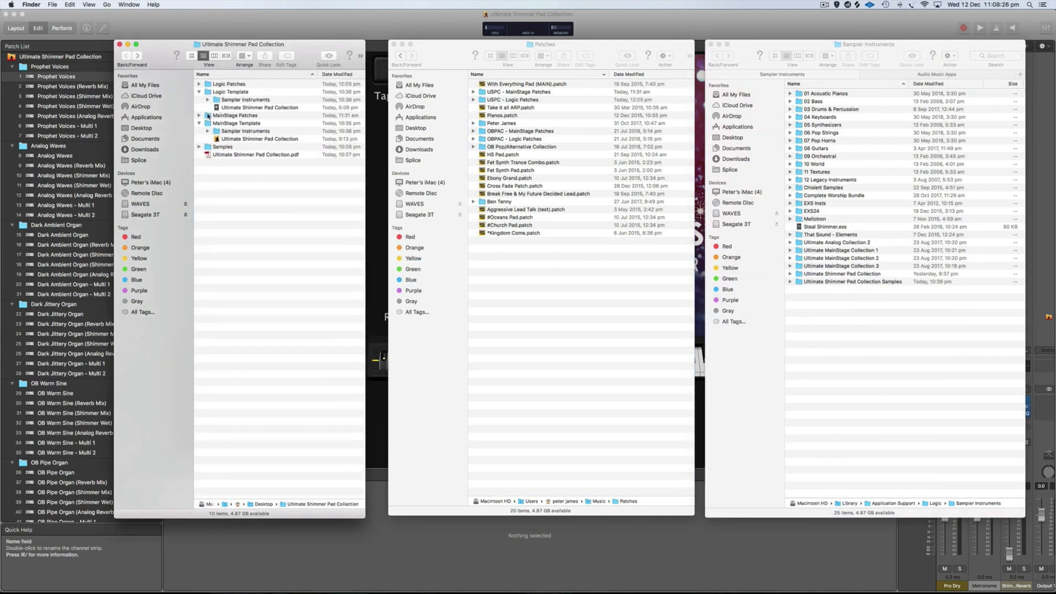
pyautogui.click(200, 147)
pyautogui.click(238, 155)
pyautogui.scroll(-2, 274, 468)
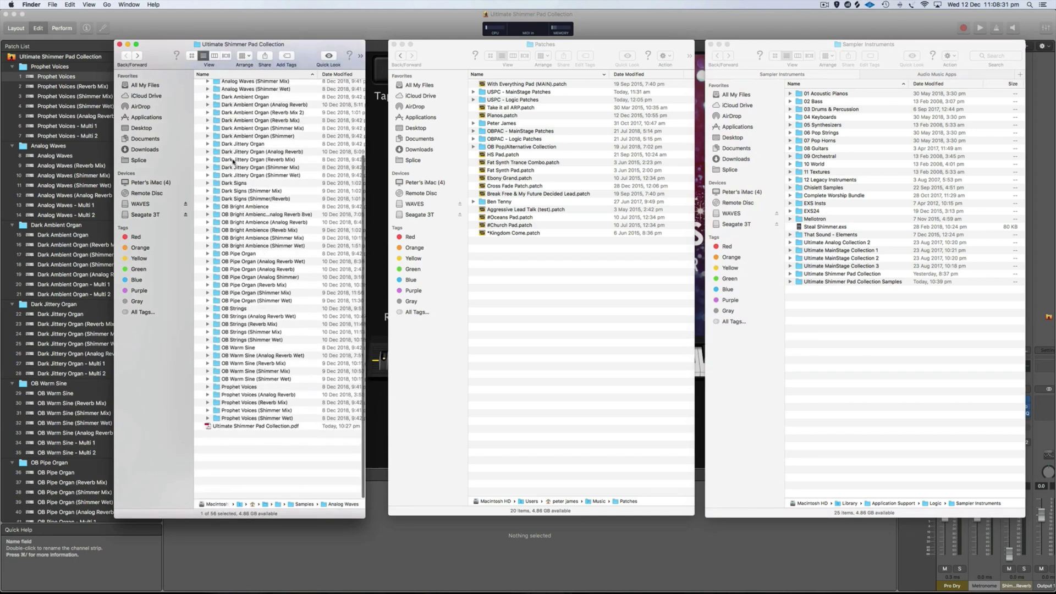
pyautogui.click(269, 486)
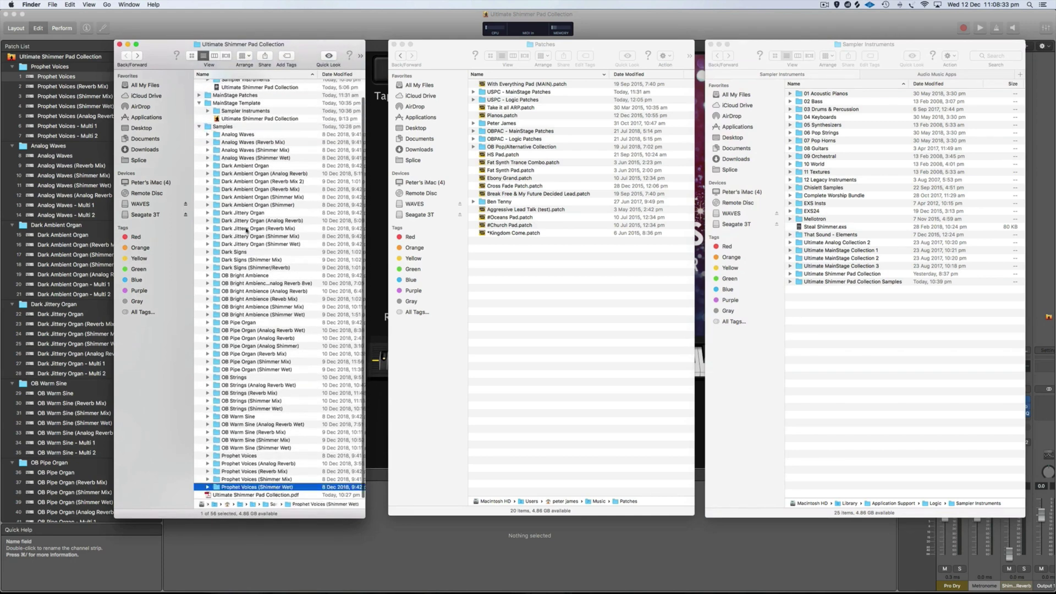
pyautogui.keyDown('shift'); pyautogui.click(245, 135); pyautogui.keyUp('shift')
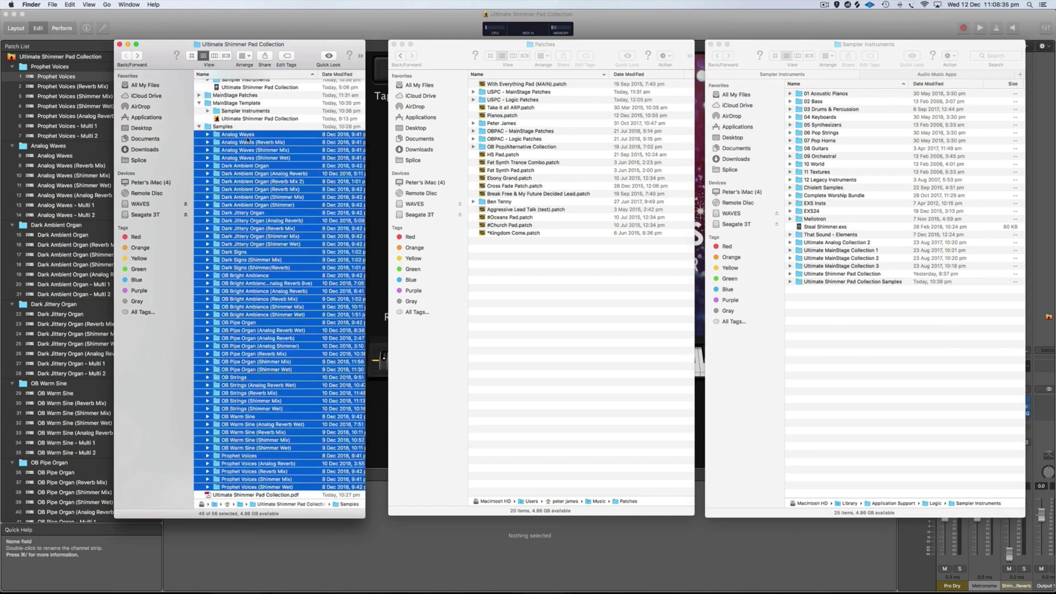
pyautogui.moveTo(249, 138); pyautogui.dragTo(298, 227)
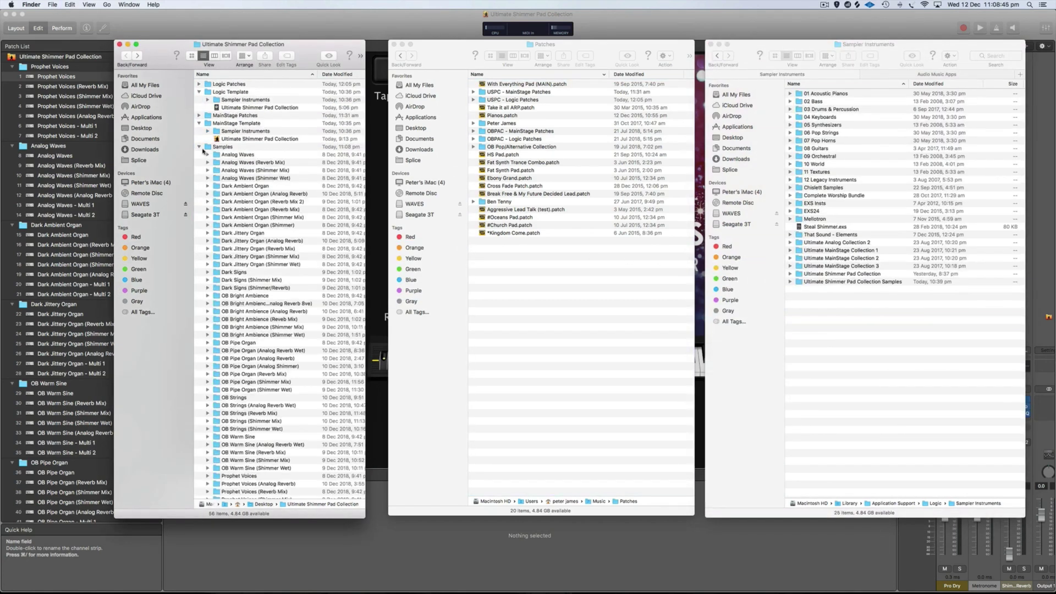
# Verify the Ultimate Shimmer Pad Collection Samples folder, then show the Audio Music Apps folder.
pyautogui.click(719, 56)
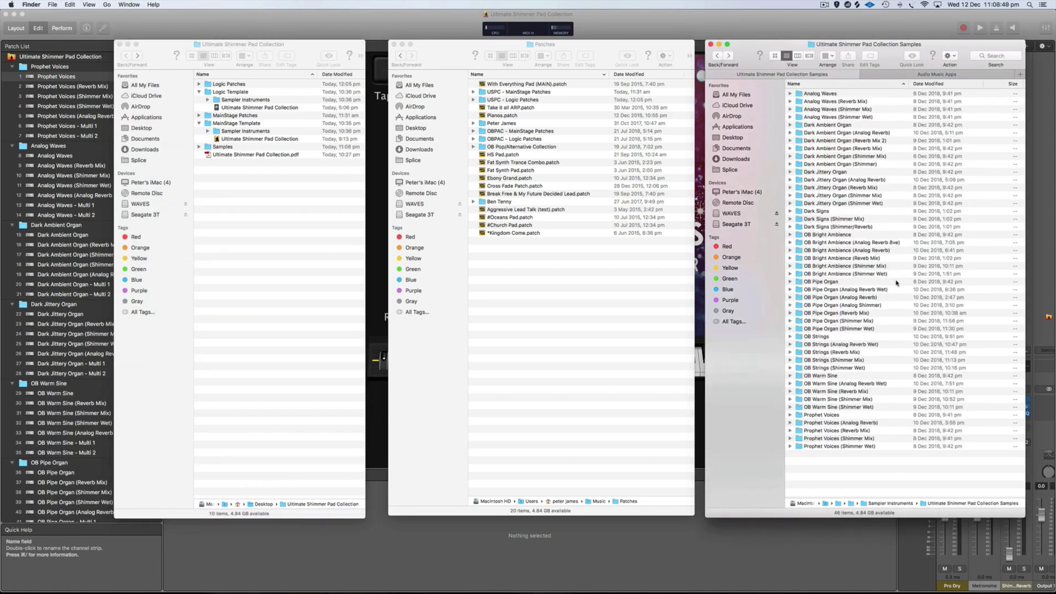
pyautogui.click(719, 57)
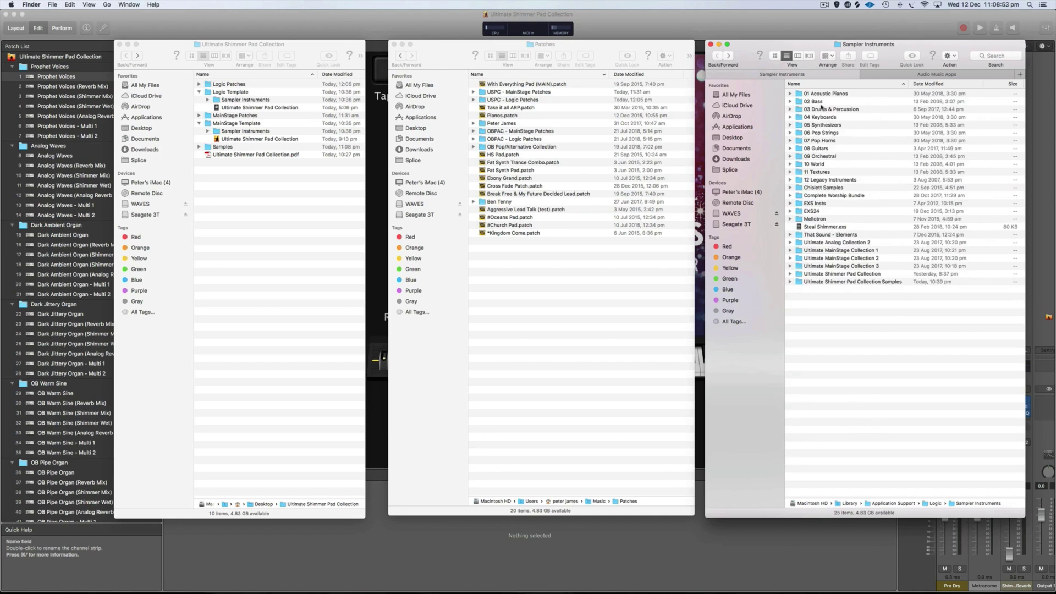
pyautogui.click(894, 76)
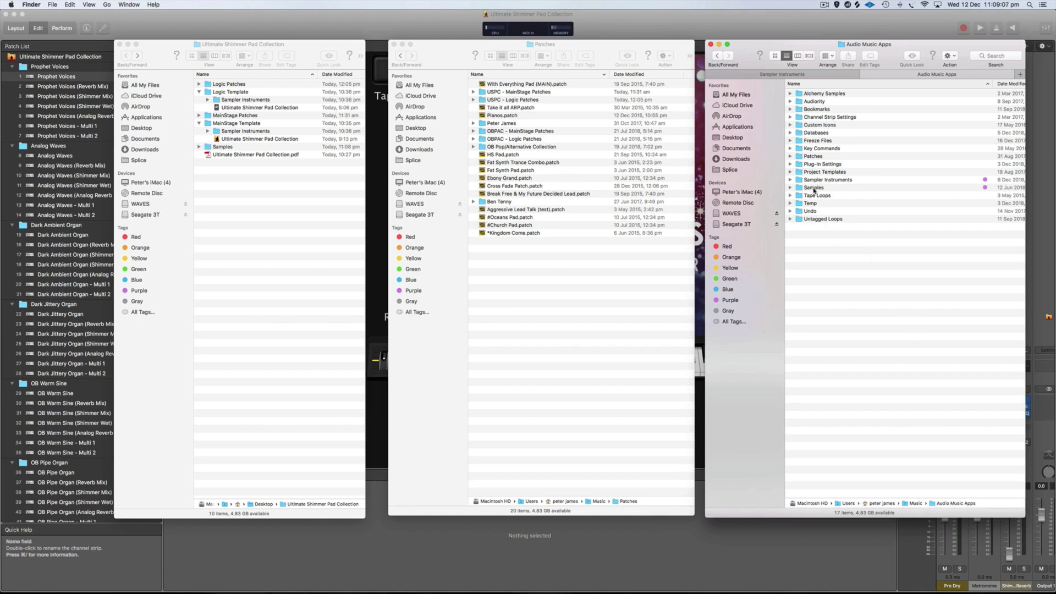
# Collapse the MainStage Template and Logic Template folders.
pyautogui.click(252, 201)
pyautogui.click(199, 123)
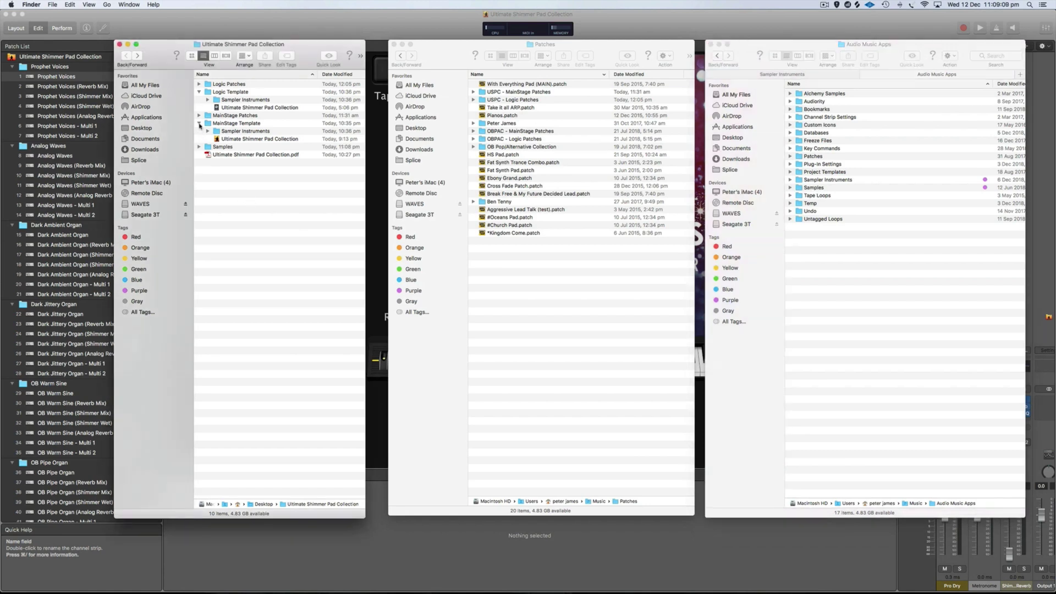
pyautogui.click(198, 92)
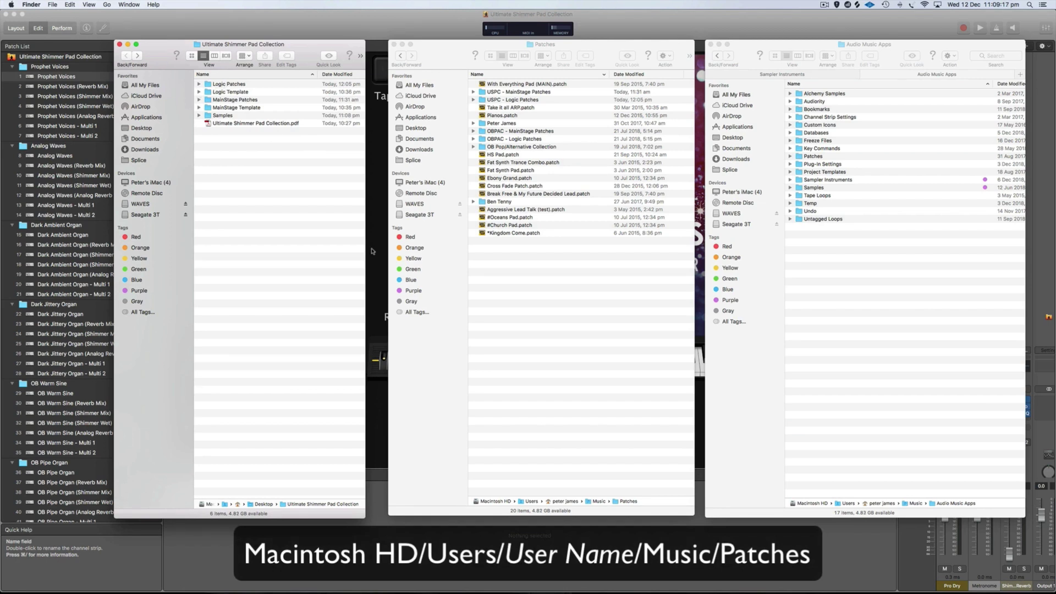
pyautogui.click(499, 501)
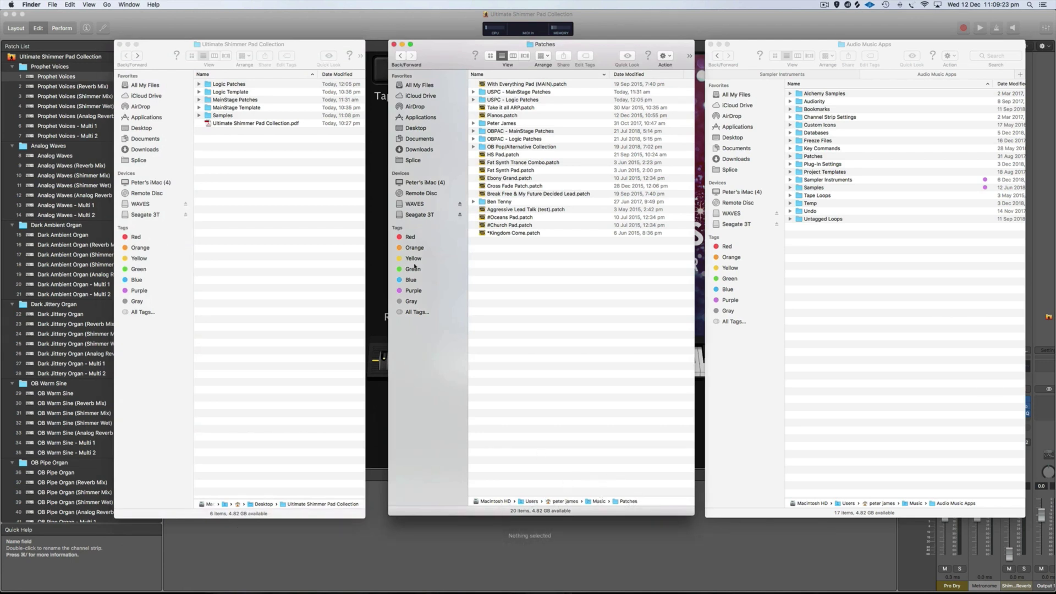
pyautogui.click(473, 93)
pyautogui.click(474, 92)
pyautogui.click(473, 99)
pyautogui.click(473, 100)
pyautogui.click(211, 85)
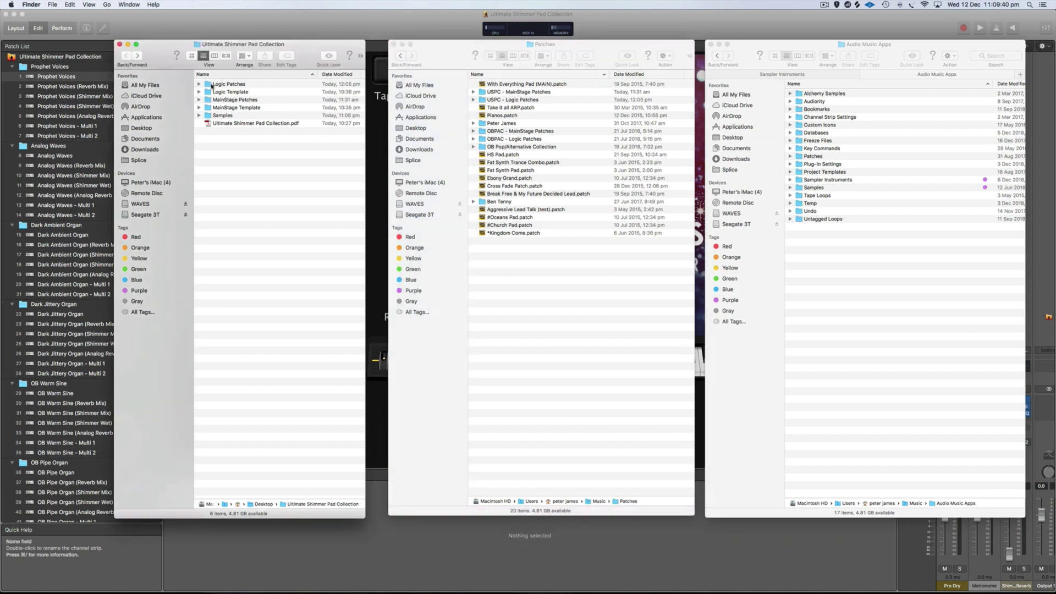
pyautogui.click(222, 85)
pyautogui.keyDown('super'); pyautogui.click(230, 100); pyautogui.keyUp('super')
pyautogui.moveTo(230, 85); pyautogui.dragTo(281, 144)
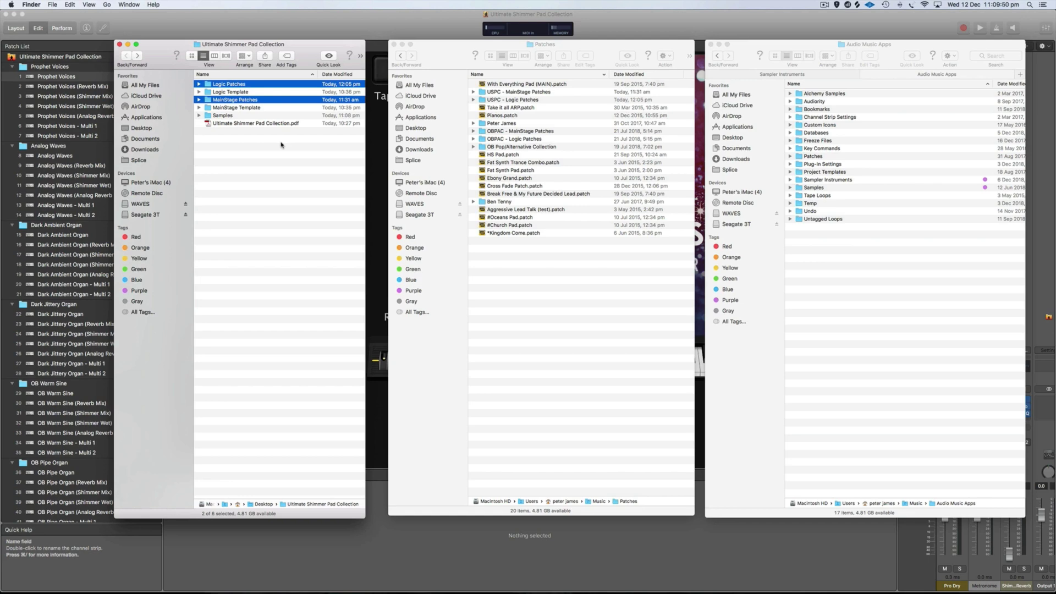
# In MainStage, select Prophet Voices and list the USPC - Logic Patches user patches.
pyautogui.click(243, 22)
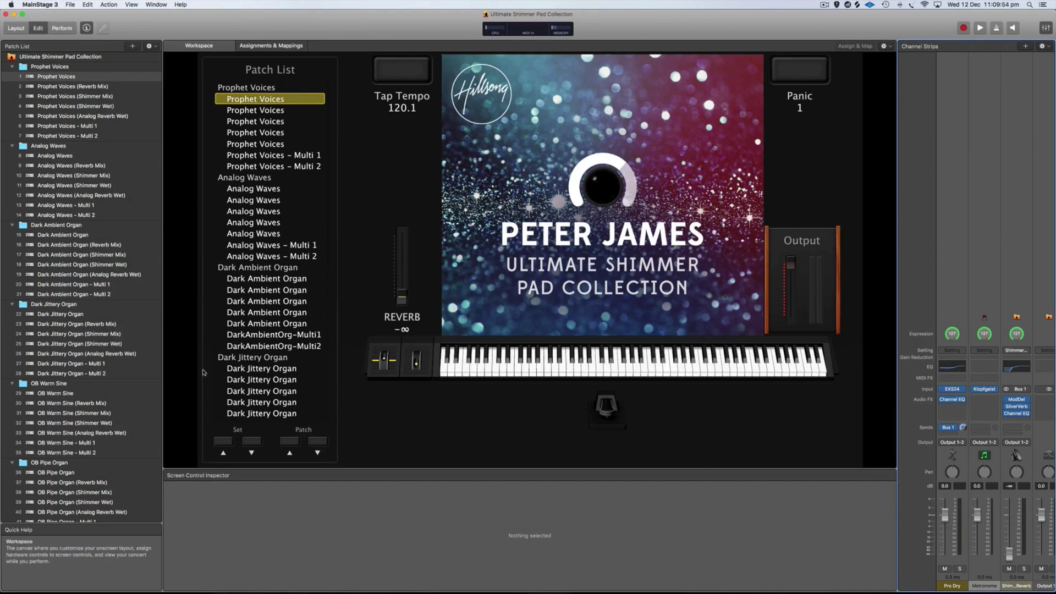
pyautogui.click(77, 77)
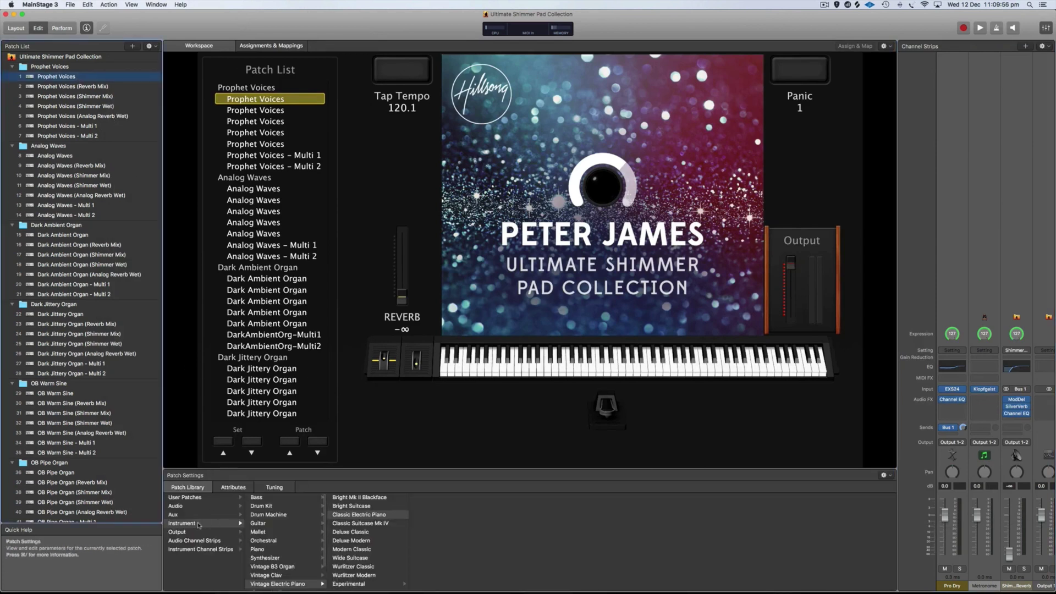
pyautogui.click(187, 498)
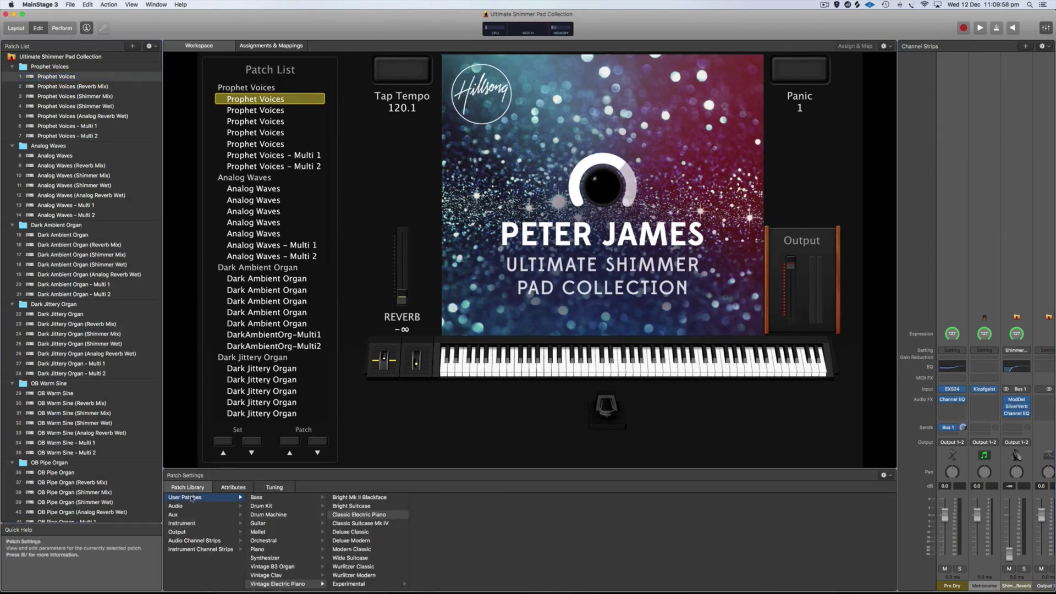
pyautogui.scroll(-5, 292, 546)
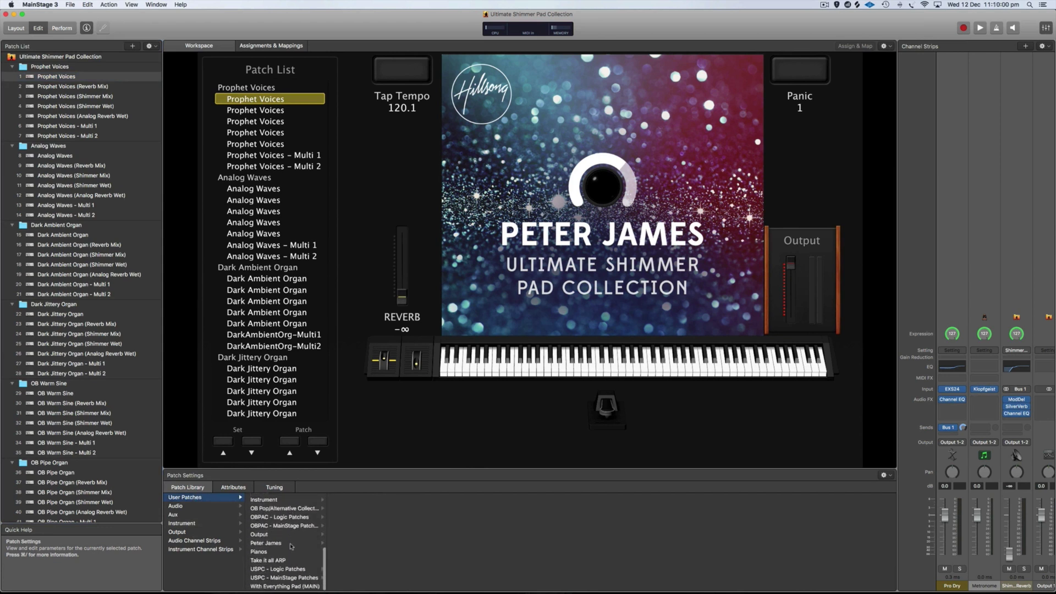
pyautogui.click(274, 570)
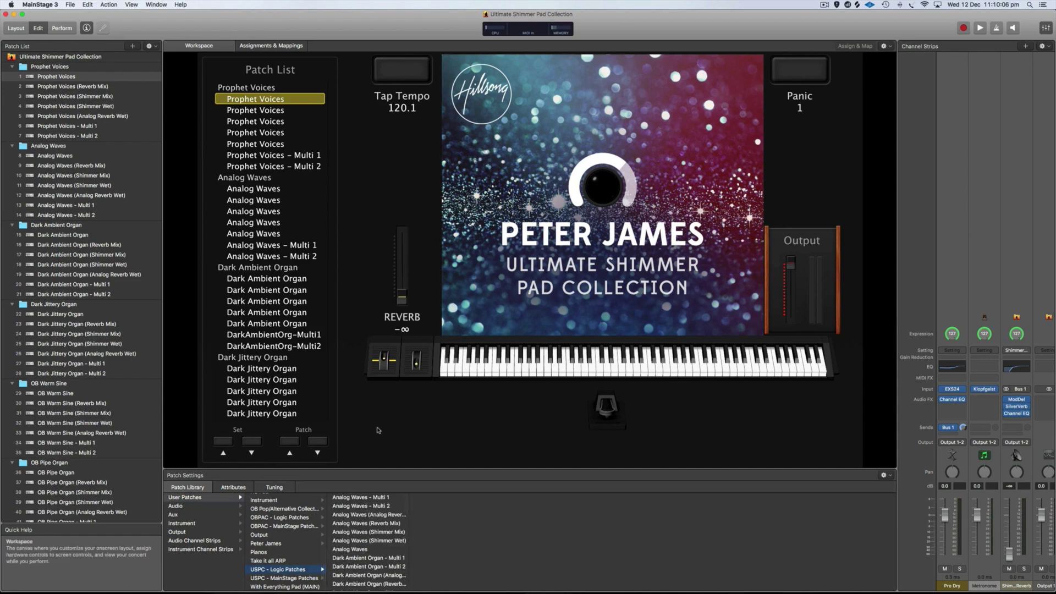
# Switch to Logic, show User Patches in the Library, and open Prophet Voices' EXS24 sampler.
pyautogui.hotkey('ctrl', 'Up')
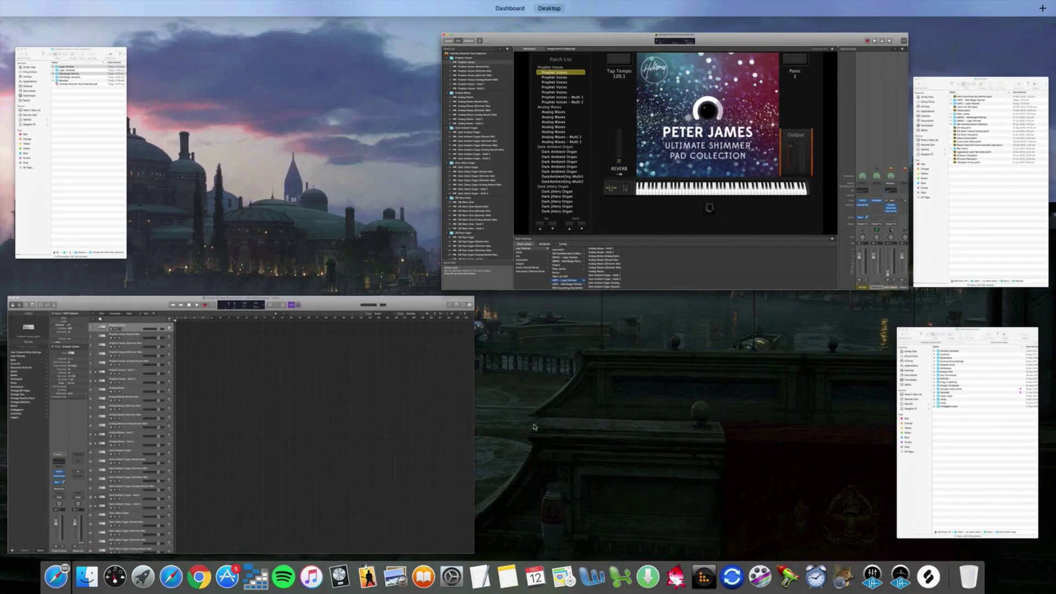
pyautogui.click(83, 308)
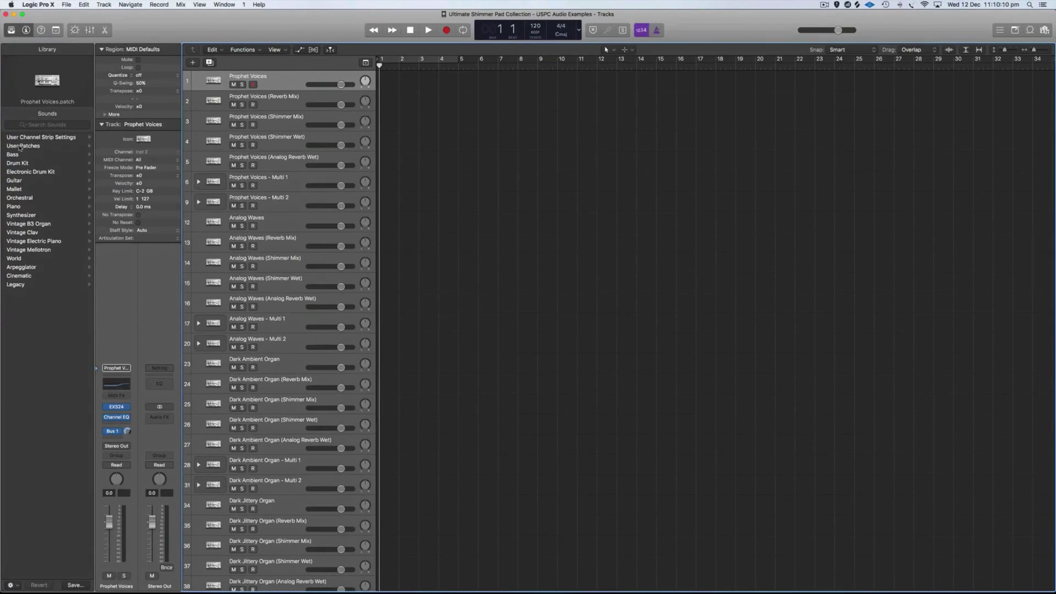
pyautogui.click(21, 146)
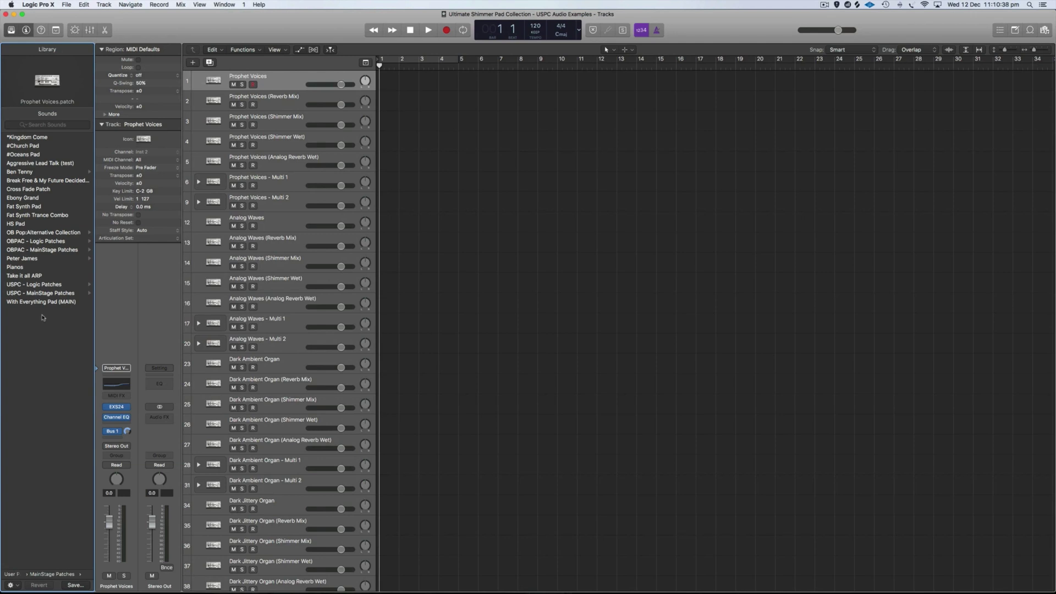
pyautogui.click(122, 409)
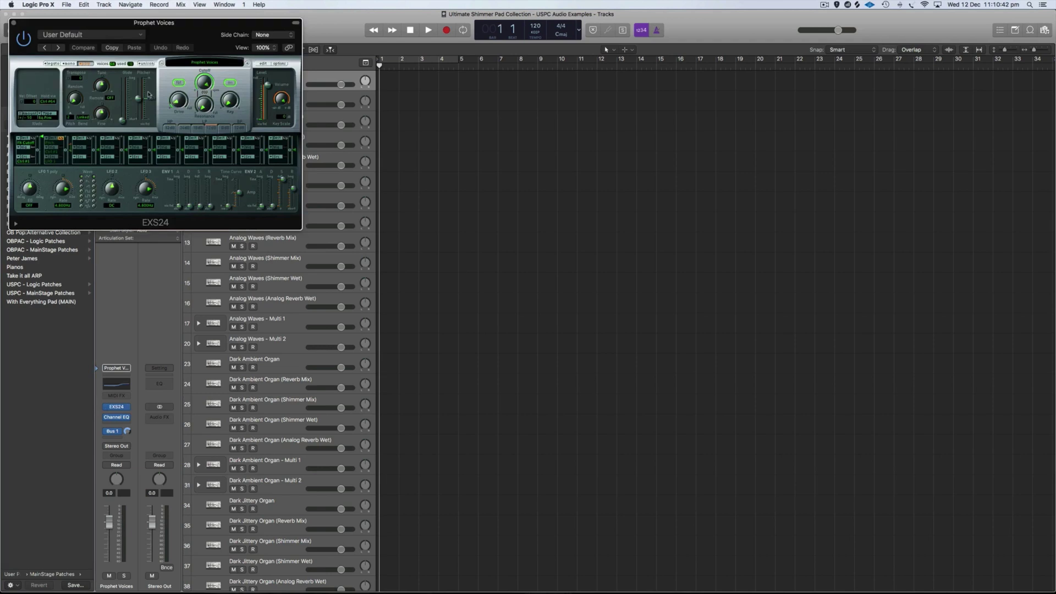
# Move the sampler window aside and reload EXS24 in stereo on the Prophet Voices track.
pyautogui.moveTo(171, 52); pyautogui.dragTo(340, 87)
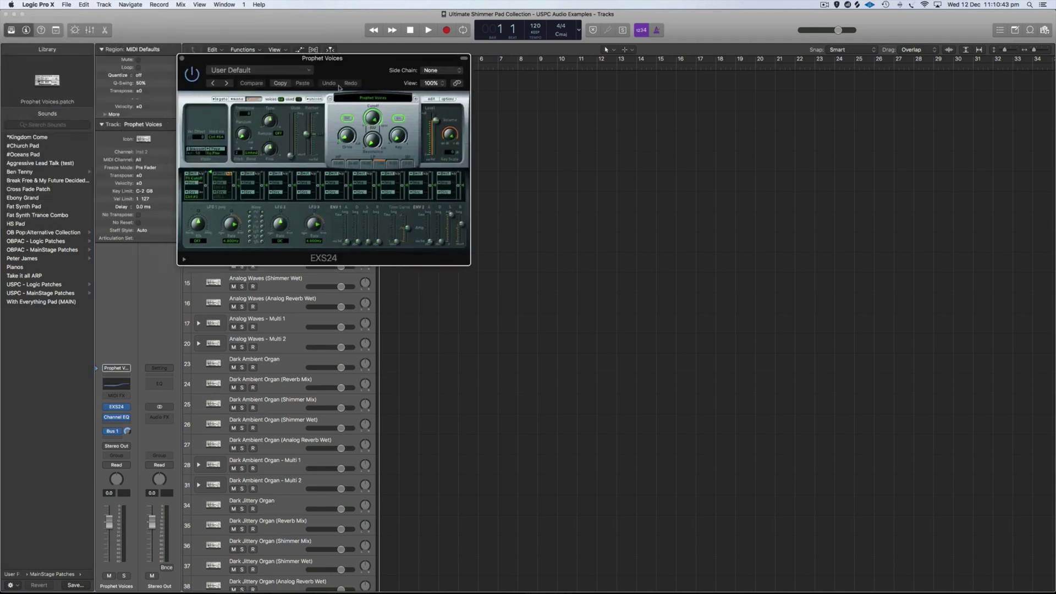
pyautogui.click(129, 406)
pyautogui.moveTo(141, 479)
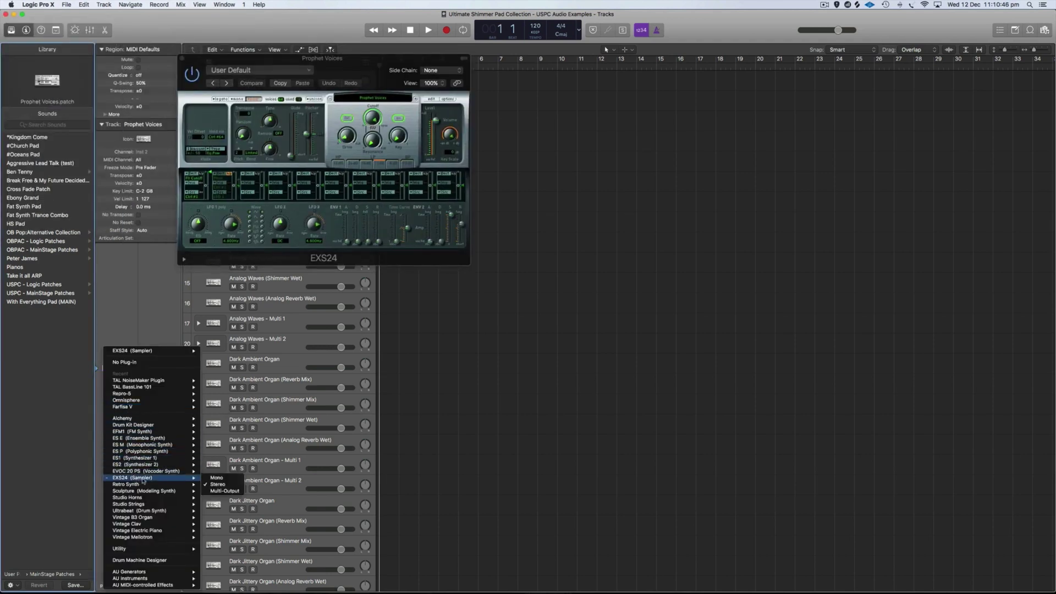
pyautogui.click(215, 484)
# Refresh the EXS24 instrument menu and recheck it, leaving Prophet Voices loaded.
pyautogui.click(384, 98)
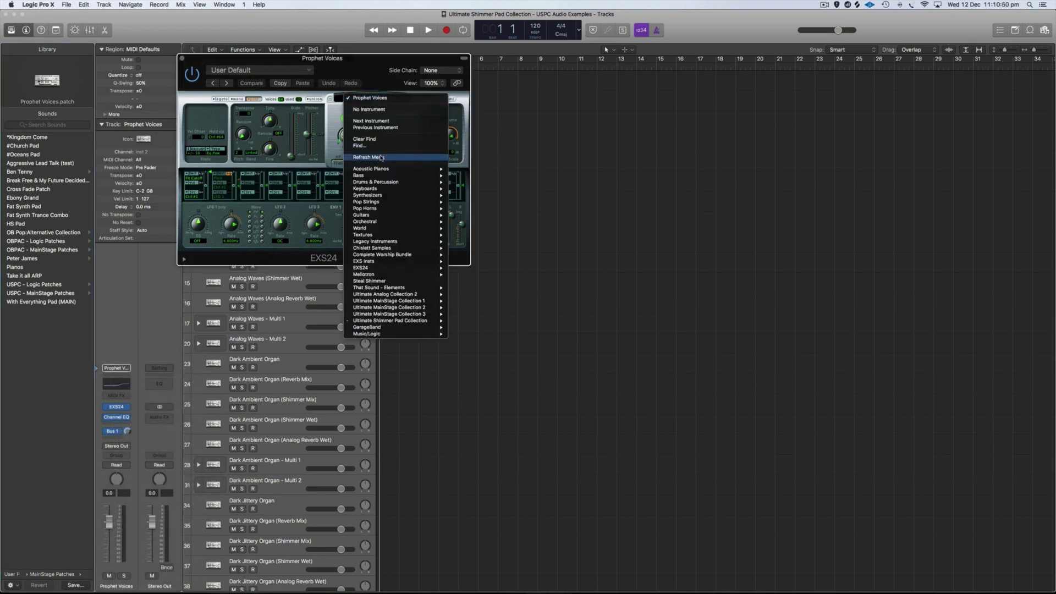
pyautogui.click(348, 67)
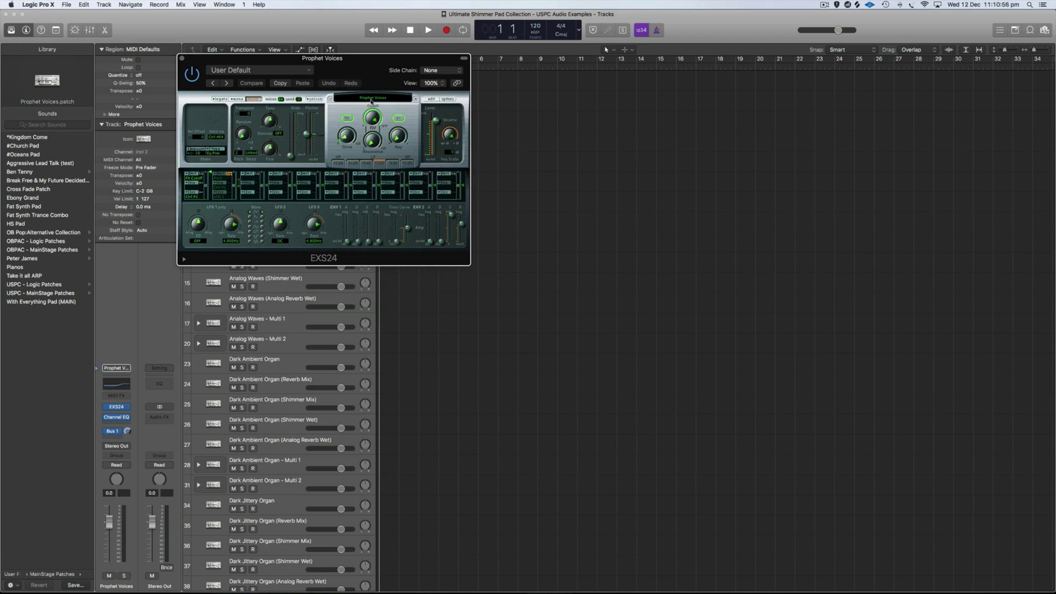
pyautogui.click(372, 99)
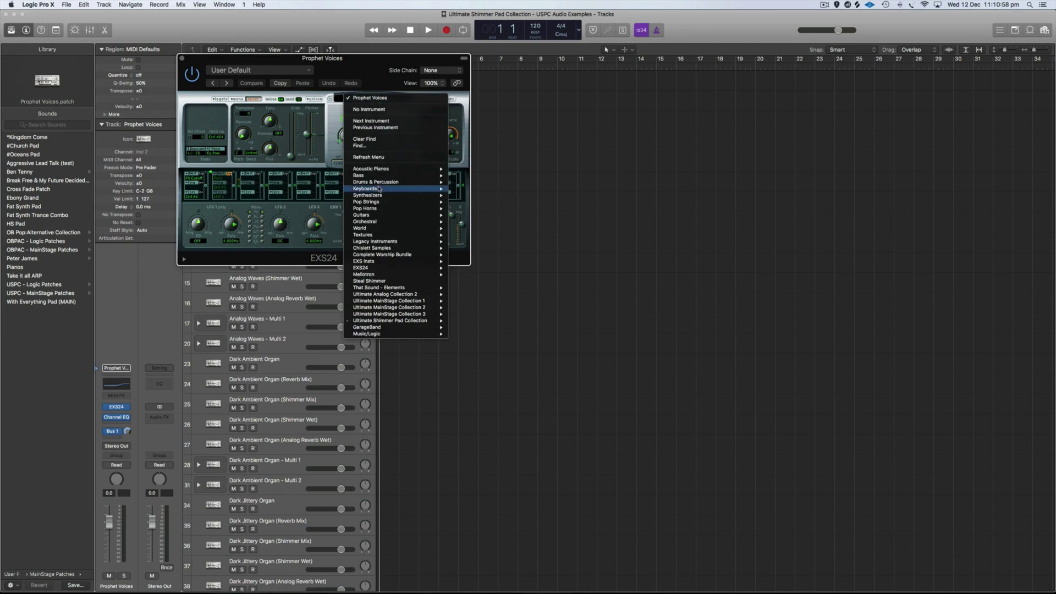
pyautogui.click(368, 84)
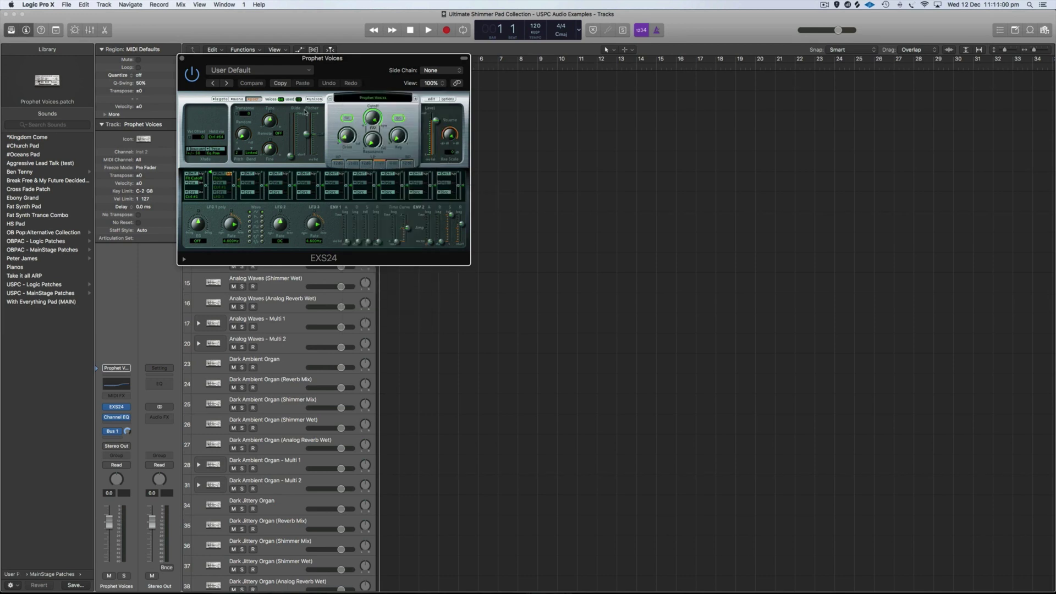